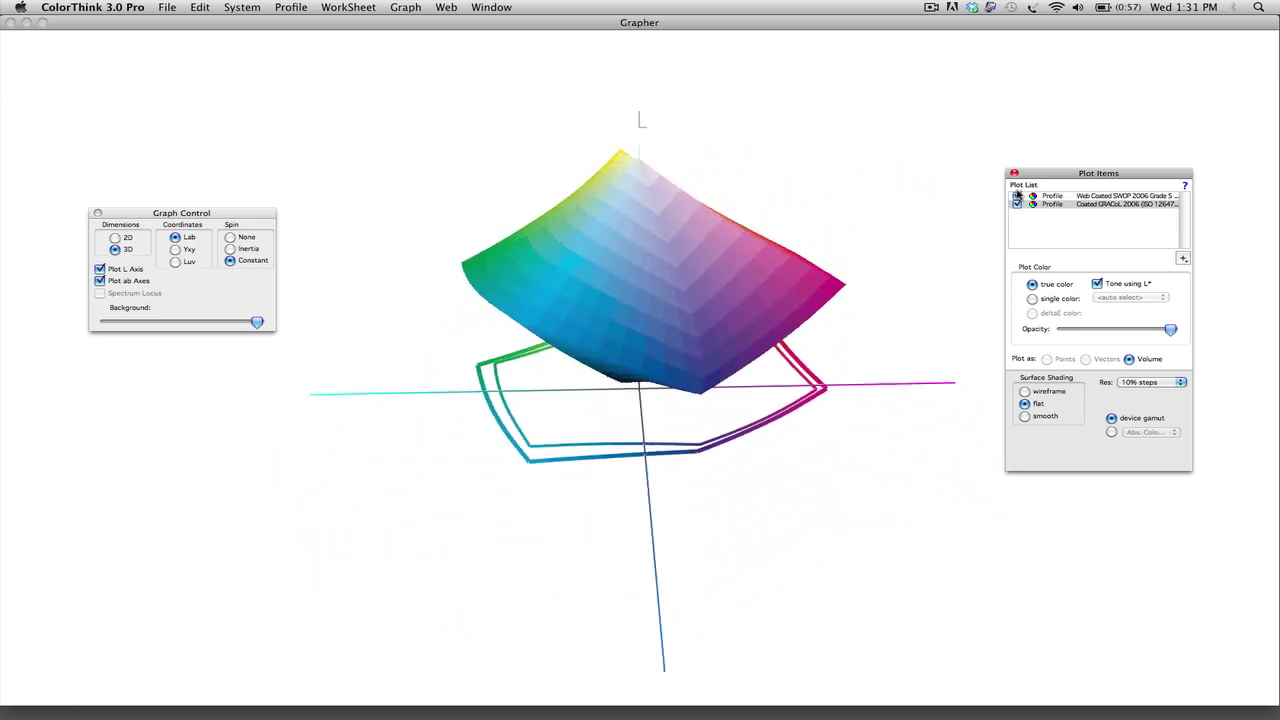
Step: Hide the SWOP gamut, set Spin to None, and tilt the bare Lab axes to look from above
{"action": "left_click", "coordinate": [1017, 196]}
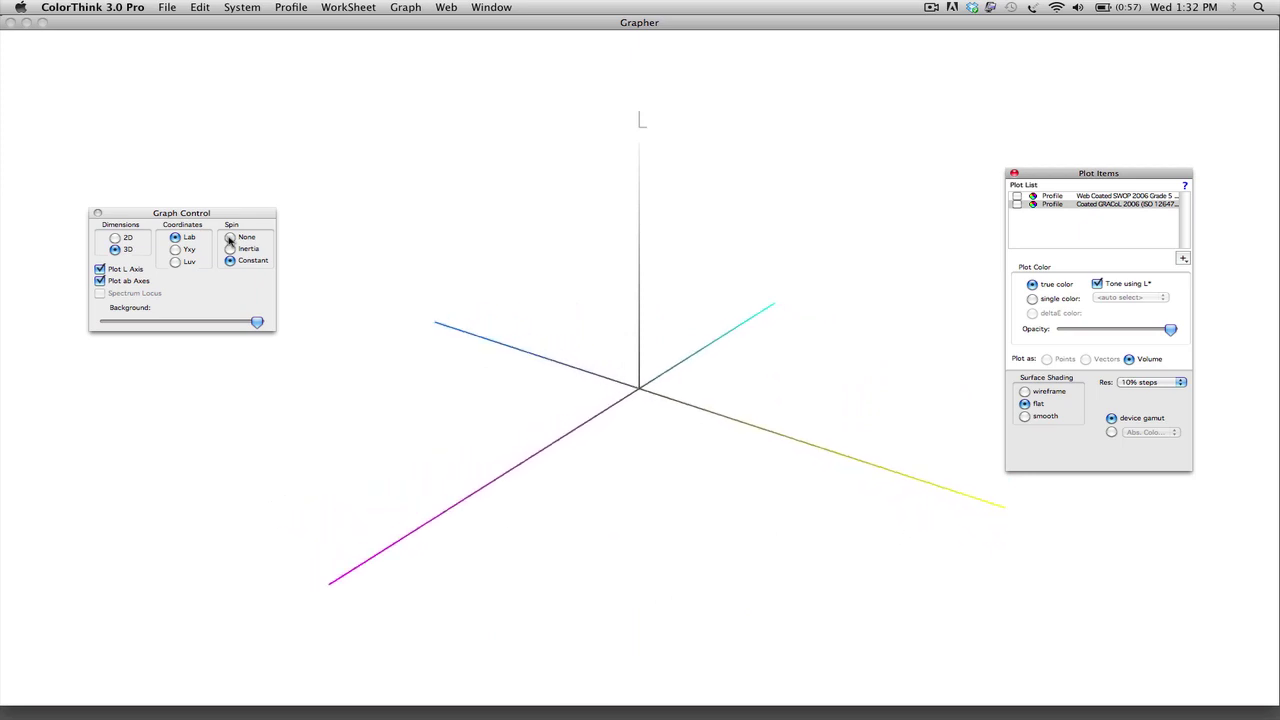
{"action": "left_click", "coordinate": [230, 237]}
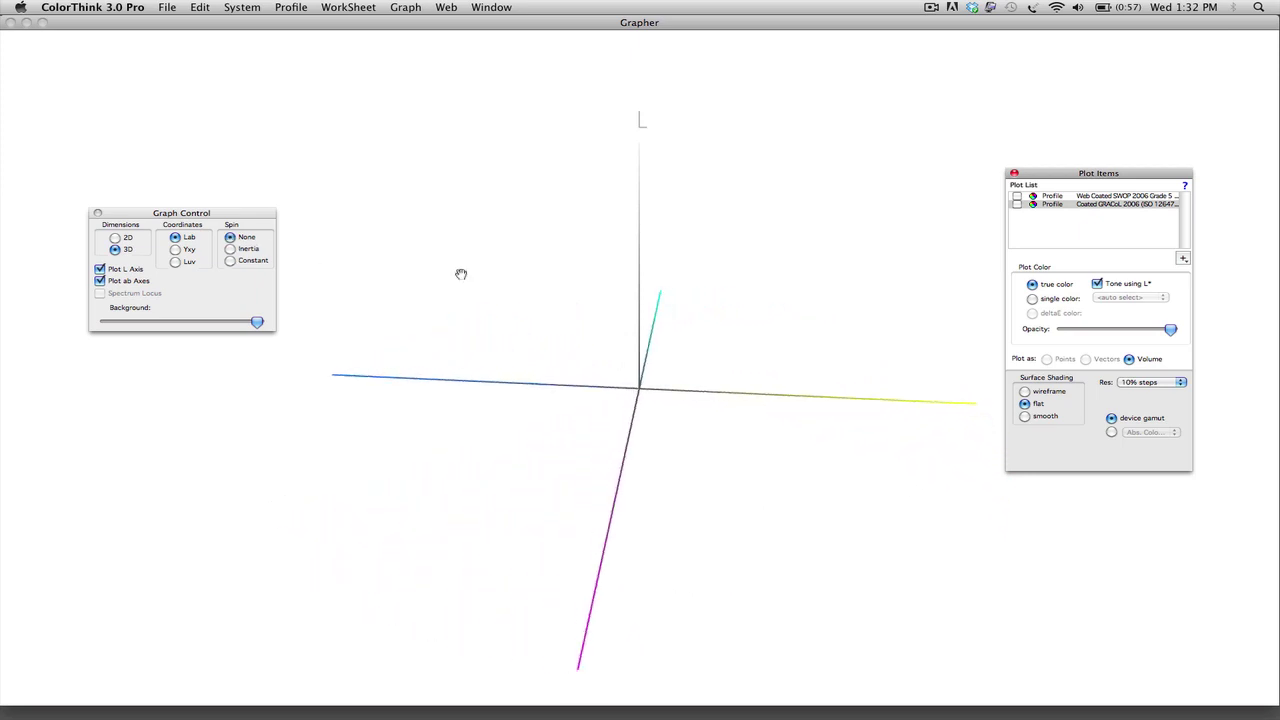
{"action": "left_click_drag", "start_coordinate": [461, 274], "coordinate": [511, 334]}
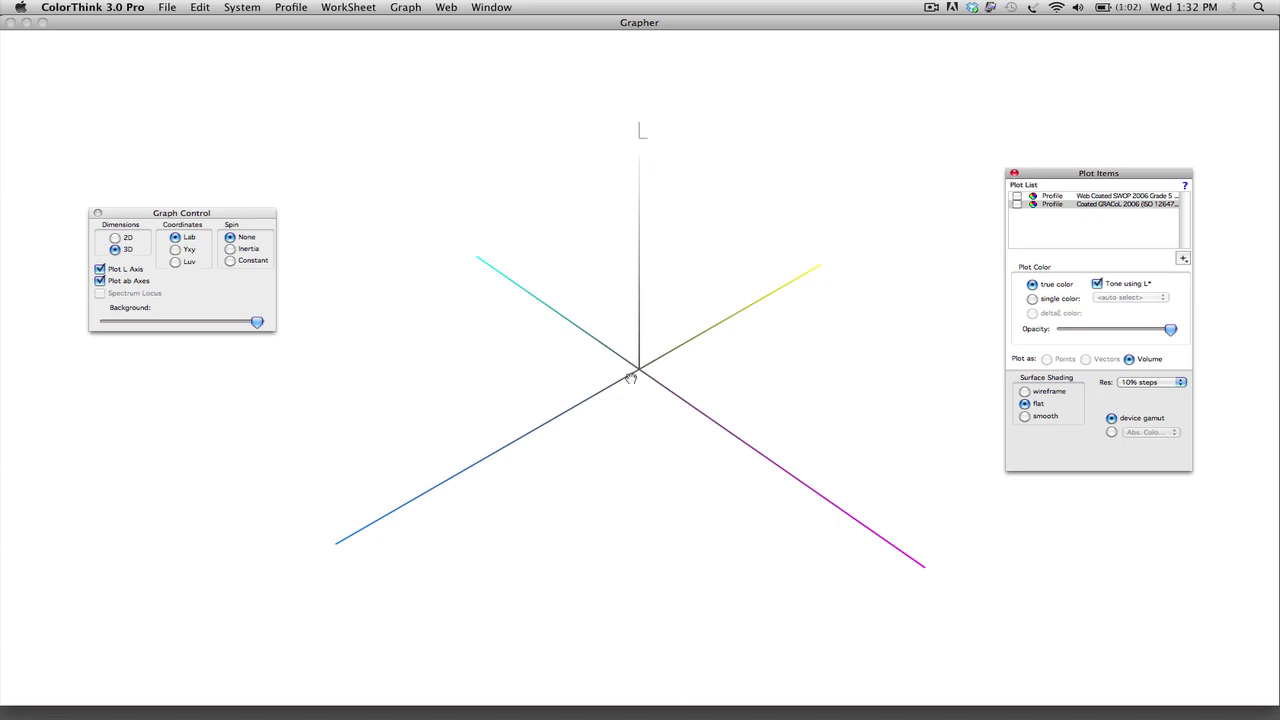
{"action": "left_click_drag", "start_coordinate": [636, 443], "coordinate": [639, 406]}
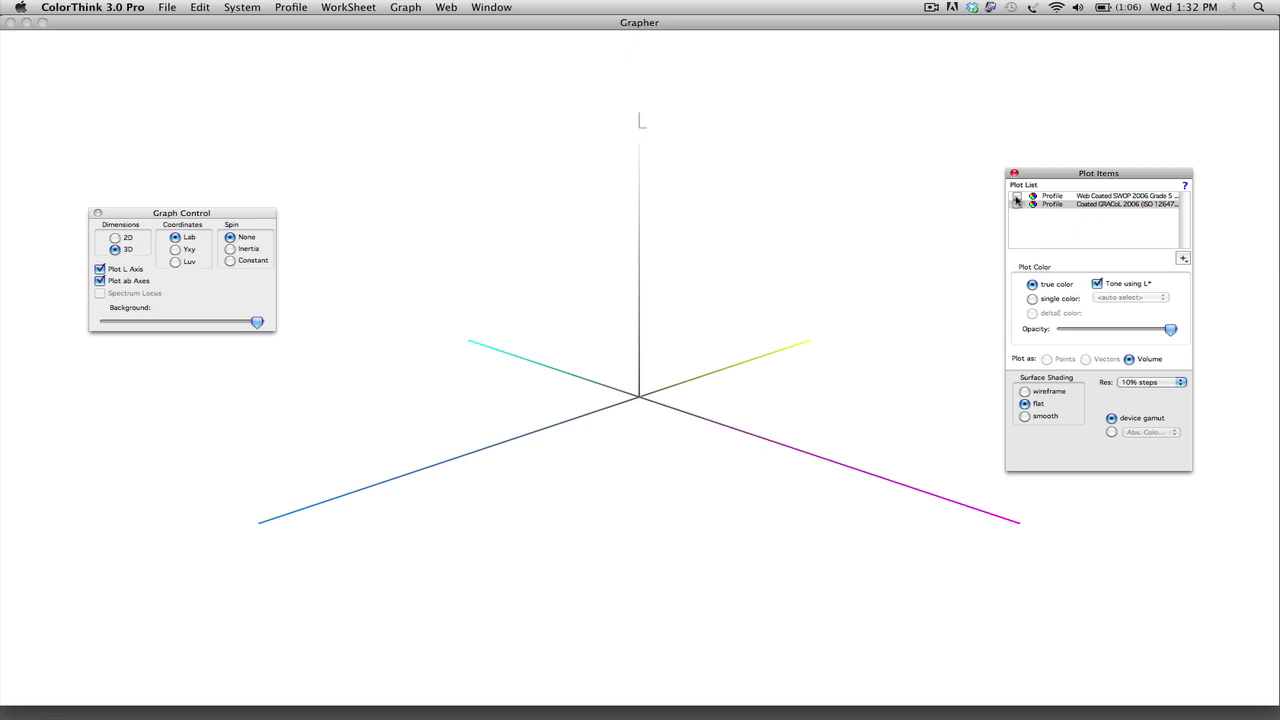
Step: Show the Web Coated SWOP gamut alone and orbit it through top-down and flatter side views
{"action": "left_click", "coordinate": [1017, 197]}
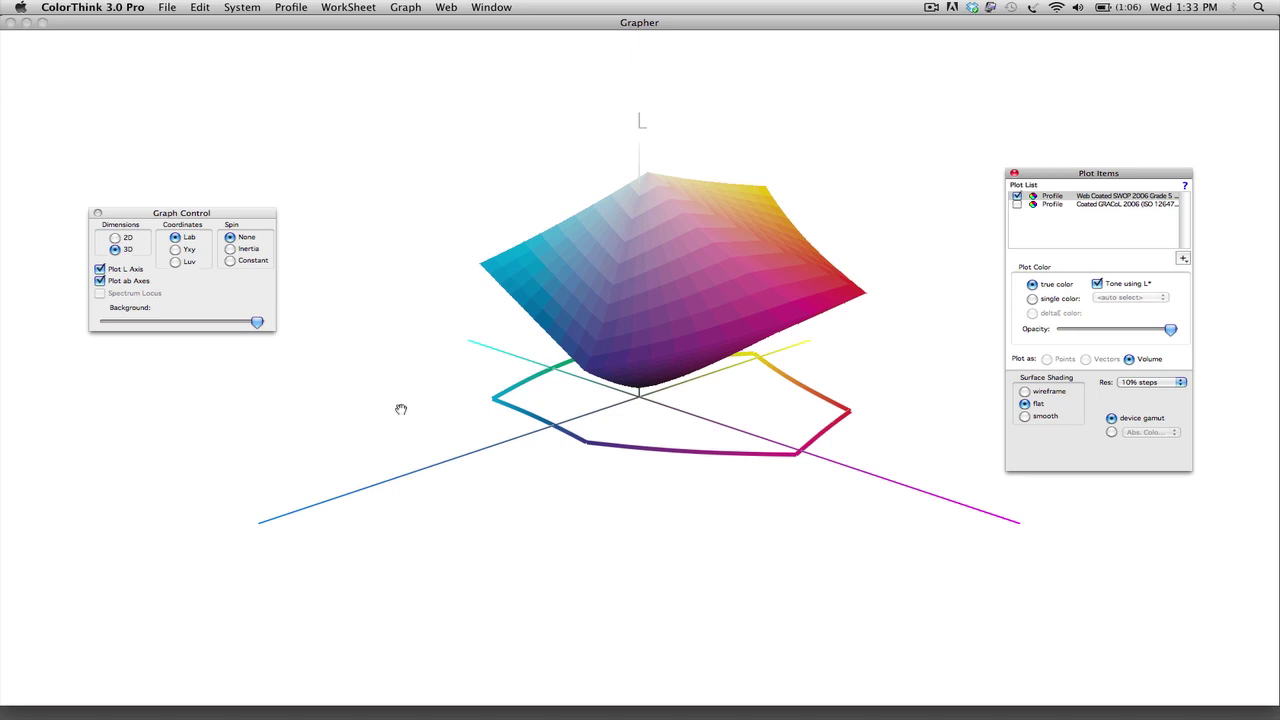
{"action": "left_click_drag", "start_coordinate": [401, 410], "coordinate": [480, 416]}
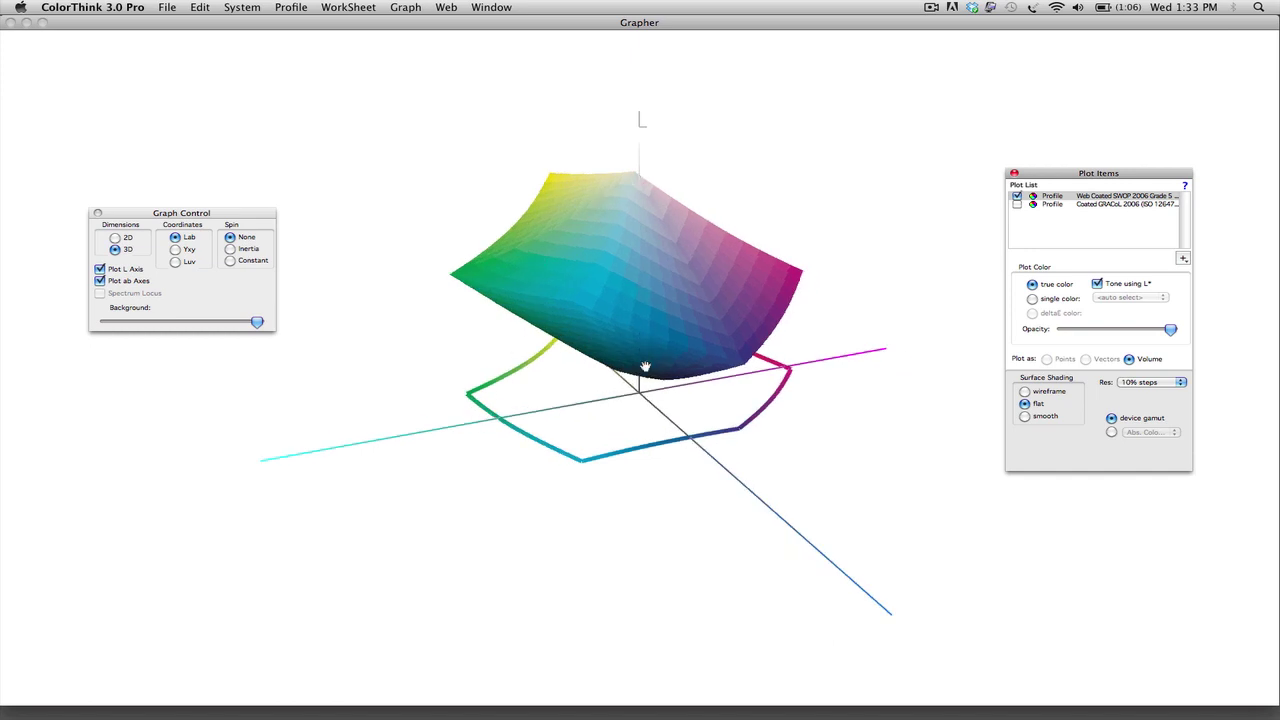
{"action": "mouse_move", "coordinate": [645, 367]}
{"action": "left_mouse_down"}
{"action": "mouse_move", "coordinate": [648, 423]}
{"action": "mouse_move", "coordinate": [647, 389]}
{"action": "left_mouse_up"}
{"action": "mouse_move", "coordinate": [465, 393]}
{"action": "left_mouse_down"}
{"action": "mouse_move", "coordinate": [536, 470]}
{"action": "mouse_move", "coordinate": [526, 494]}
{"action": "mouse_move", "coordinate": [451, 451]}
{"action": "mouse_move", "coordinate": [438, 461]}
{"action": "left_mouse_up"}
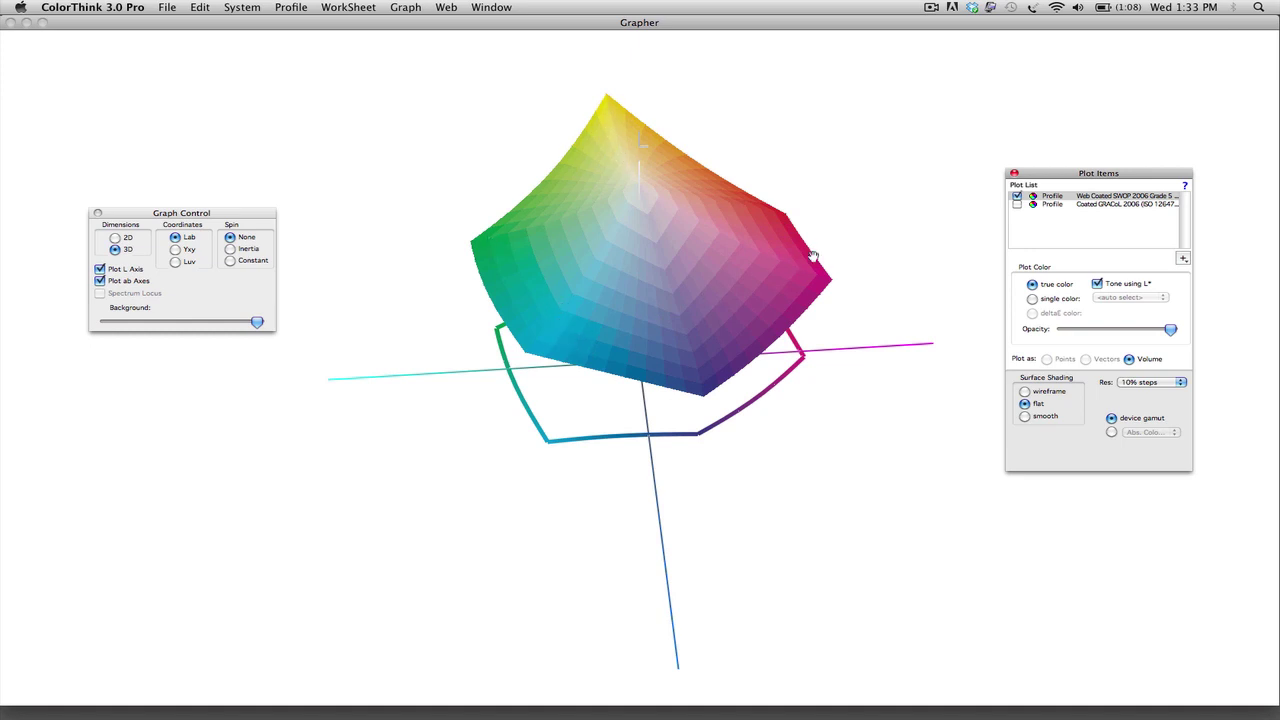
{"action": "mouse_move", "coordinate": [801, 411]}
{"action": "left_mouse_down"}
{"action": "mouse_move", "coordinate": [794, 468]}
{"action": "mouse_move", "coordinate": [776, 370]}
{"action": "left_mouse_up"}
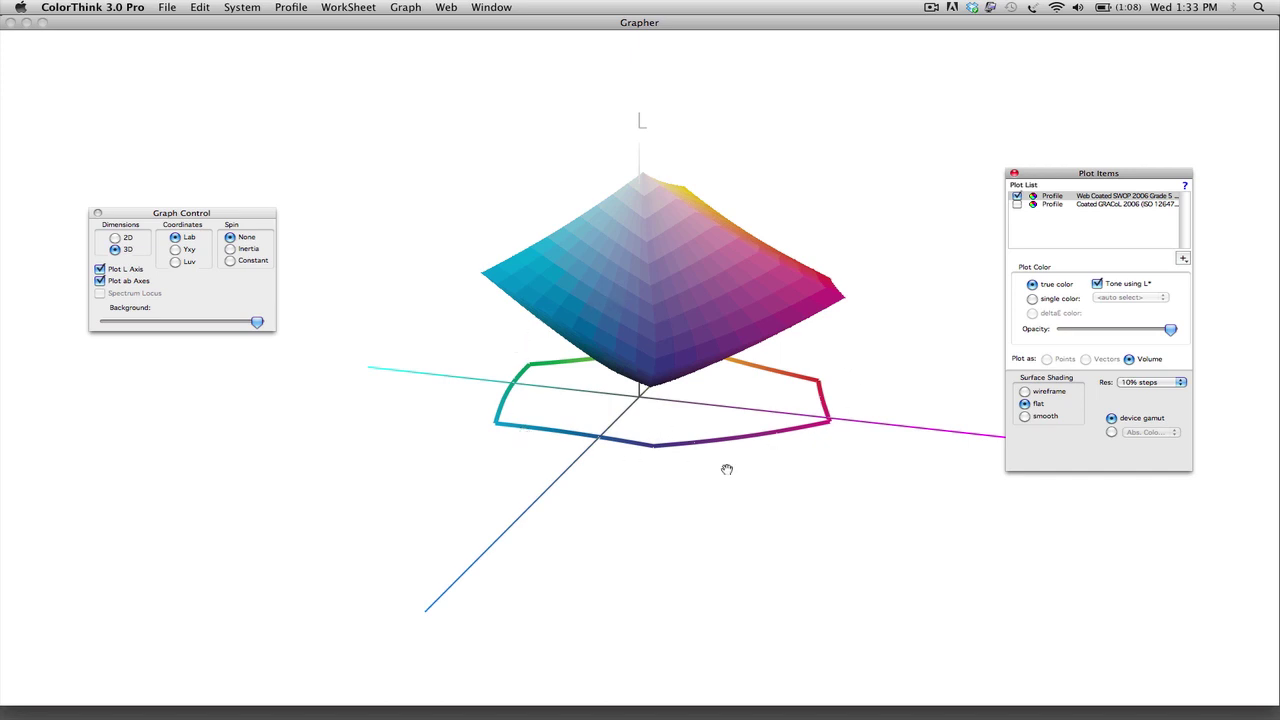
{"action": "mouse_move", "coordinate": [717, 489]}
{"action": "left_mouse_down"}
{"action": "mouse_move", "coordinate": [720, 500]}
{"action": "mouse_move", "coordinate": [709, 471]}
{"action": "mouse_move", "coordinate": [737, 466]}
{"action": "mouse_move", "coordinate": [763, 484]}
{"action": "mouse_move", "coordinate": [824, 480]}
{"action": "left_mouse_up"}
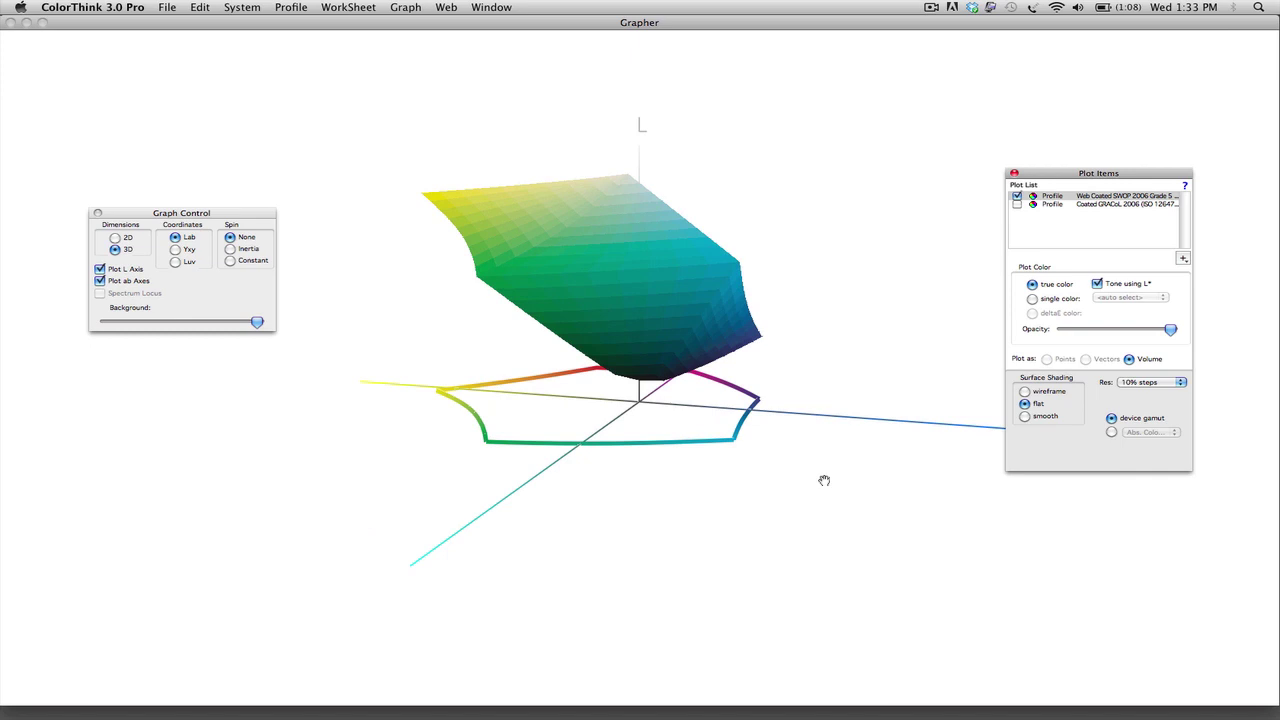
Step: Check GRACoL in the Plot List to overlay its gamut on SWOP, then orbit around the L axis
{"action": "left_click", "coordinate": [1017, 205]}
{"action": "left_click", "coordinate": [1017, 205]}
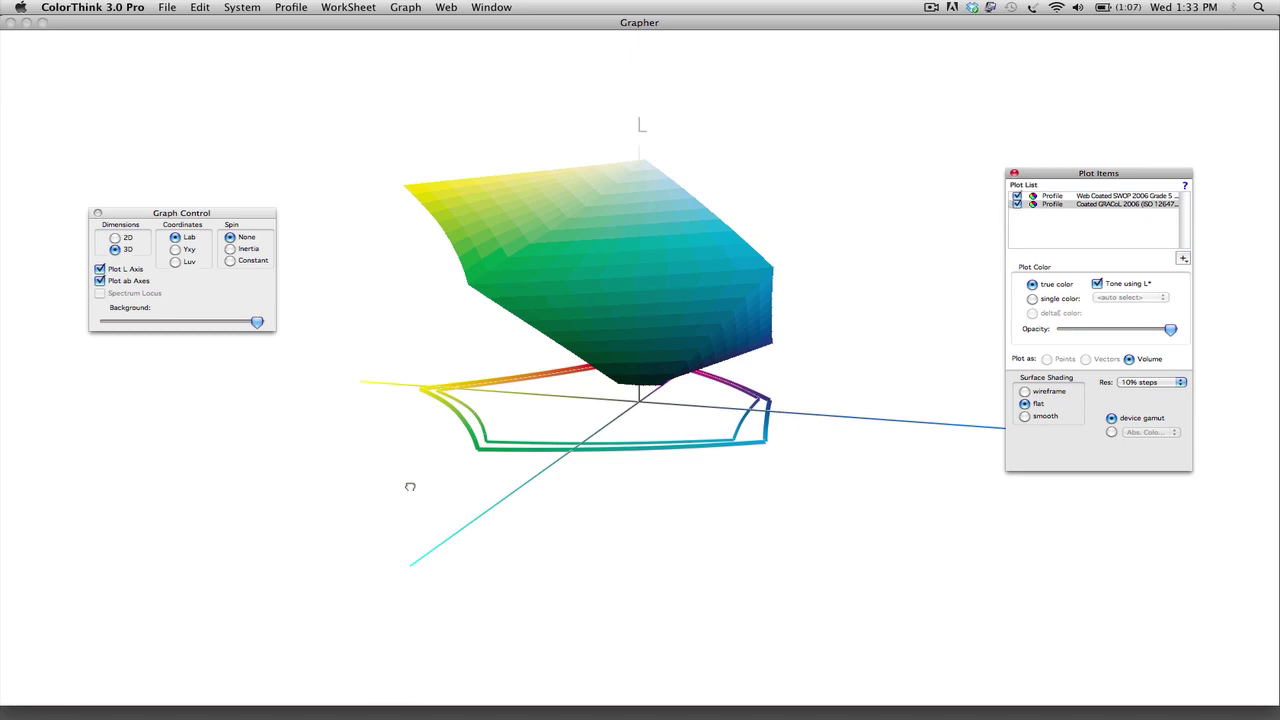
{"action": "left_click_drag", "start_coordinate": [410, 487], "coordinate": [552, 507]}
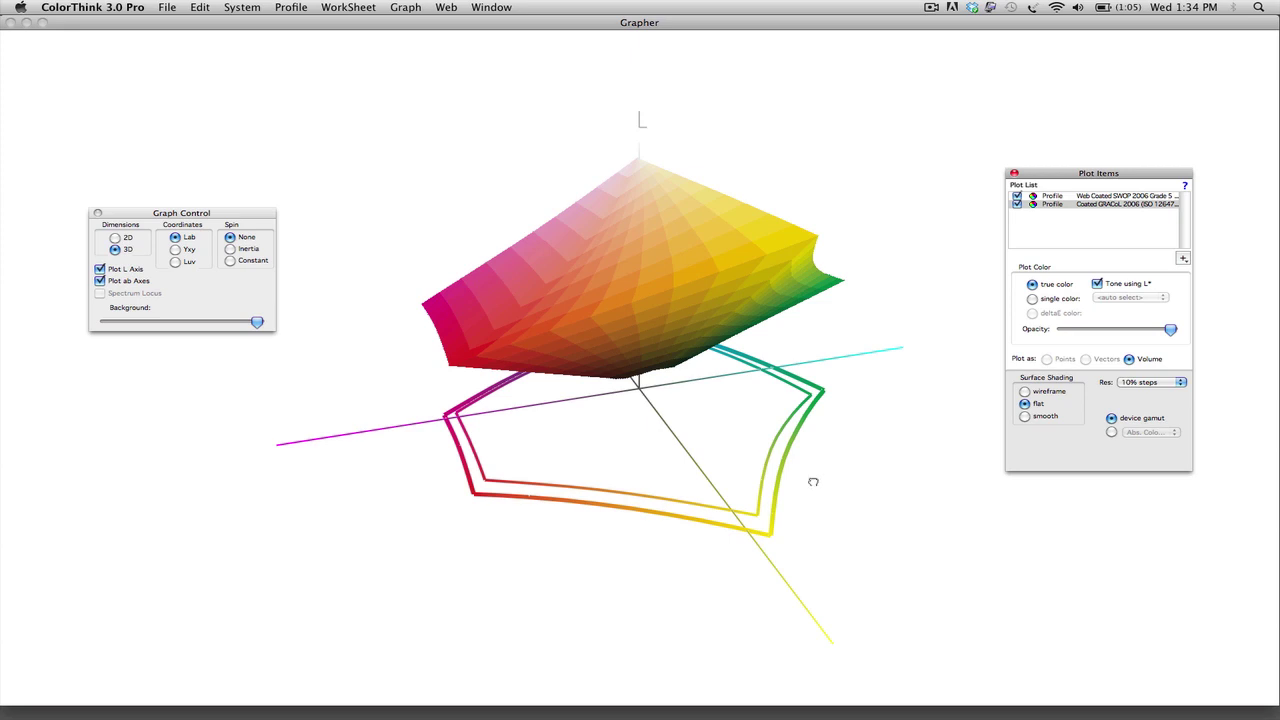
Step: Rotate the translucent overlaid gamuts to compare edges, then set Spin to Constant
{"action": "left_click_drag", "start_coordinate": [814, 480], "coordinate": [849, 481]}
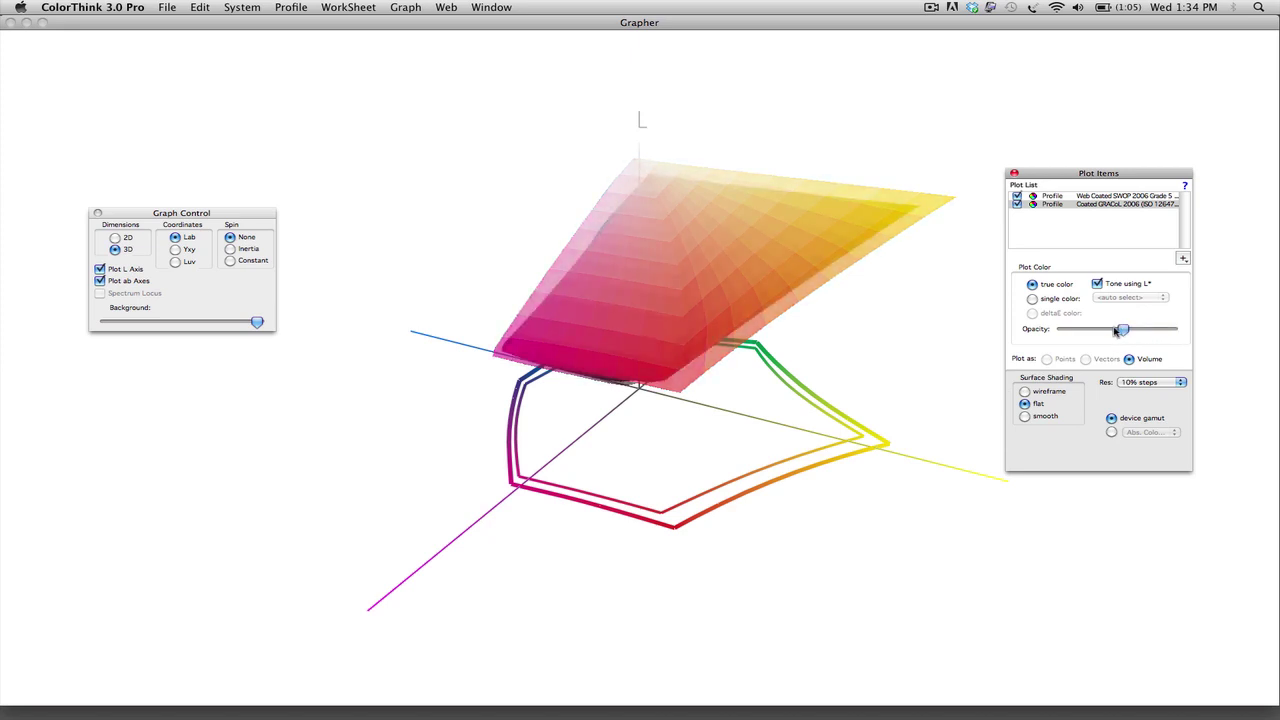
{"action": "mouse_move", "coordinate": [567, 427]}
{"action": "left_mouse_down"}
{"action": "mouse_move", "coordinate": [617, 429]}
{"action": "mouse_move", "coordinate": [572, 415]}
{"action": "mouse_move", "coordinate": [600, 416]}
{"action": "left_mouse_up"}
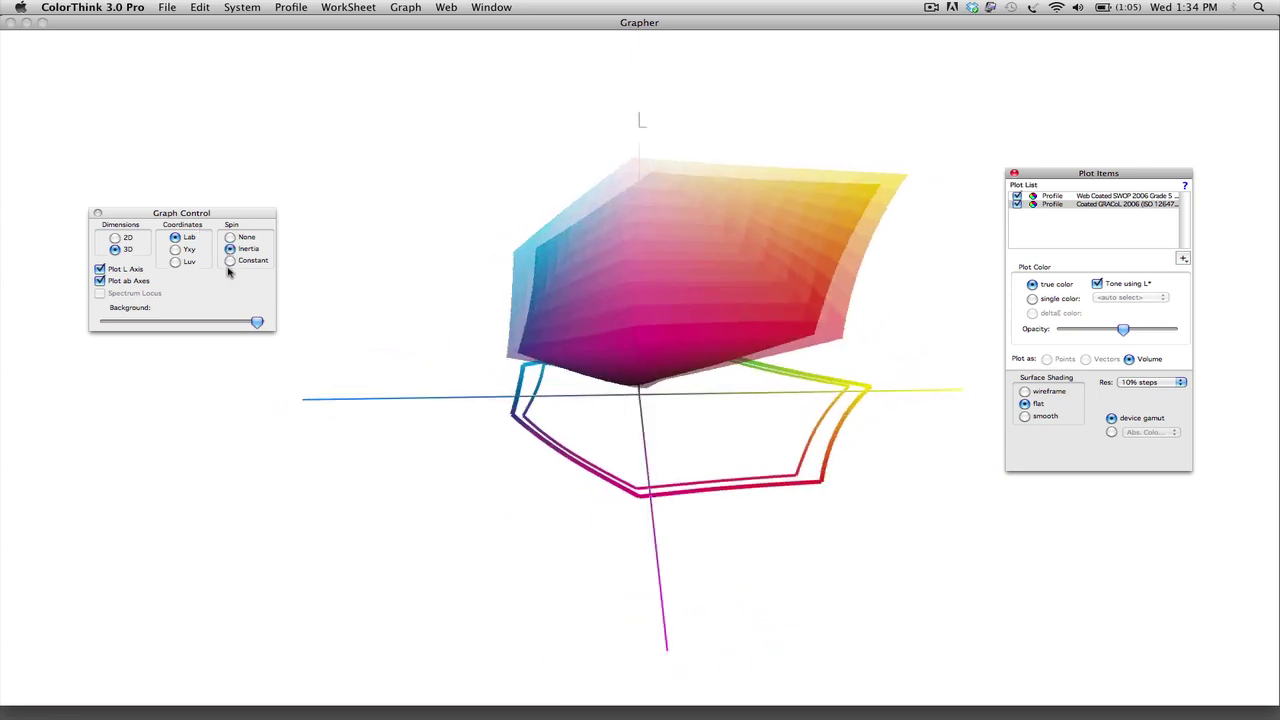
{"action": "left_click", "coordinate": [230, 262]}
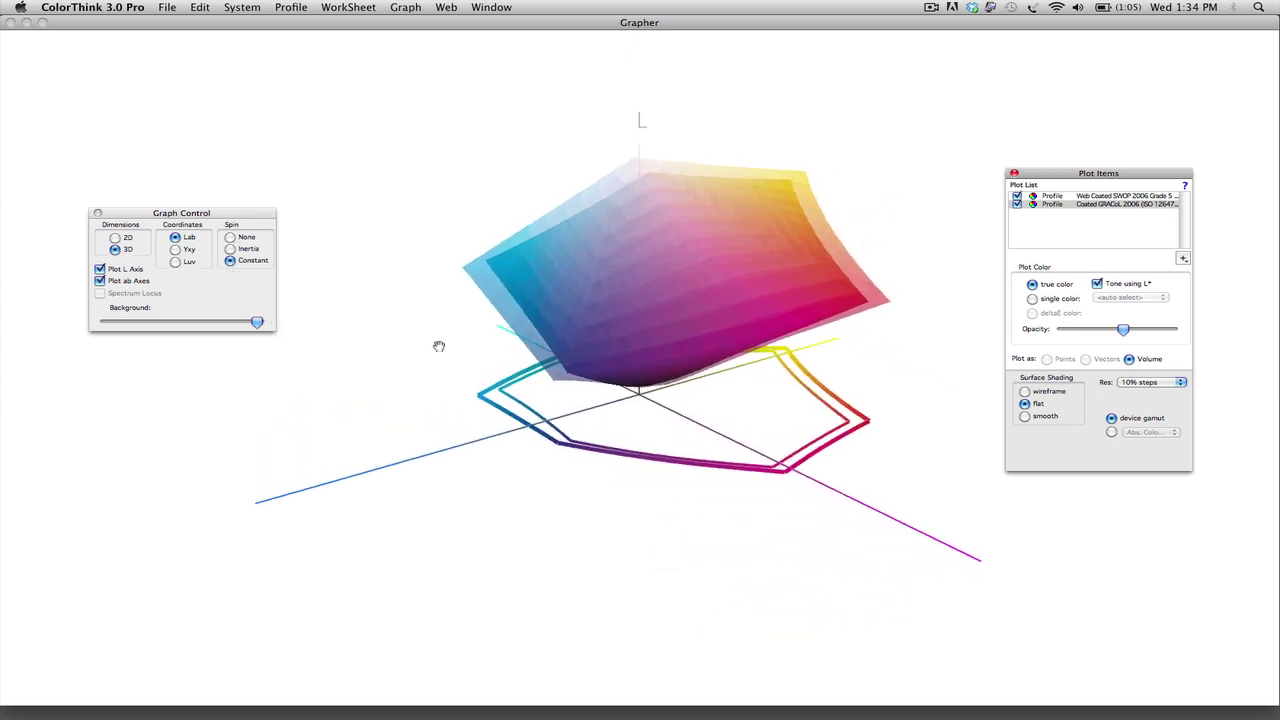